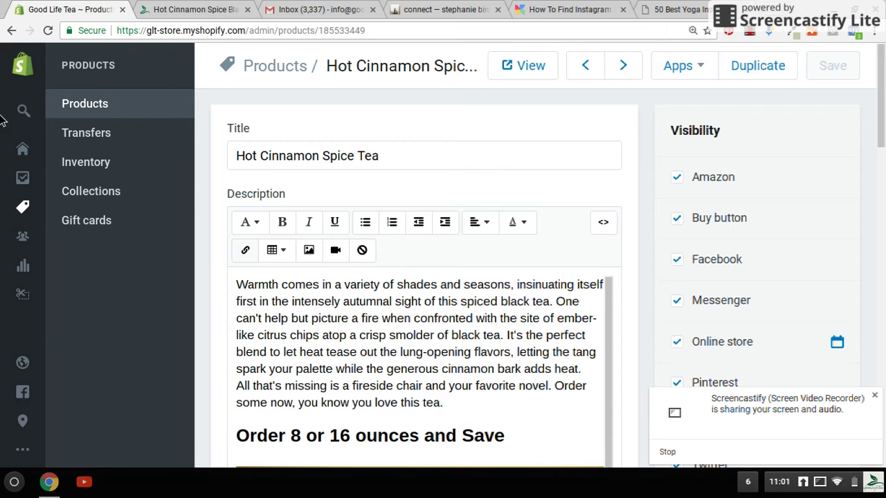
# - Inspect the tea leaf photo's alt text, then close the editor without changes
pyautogui.moveTo(30, 73)
pyautogui.scroll(-1, 883, 137)
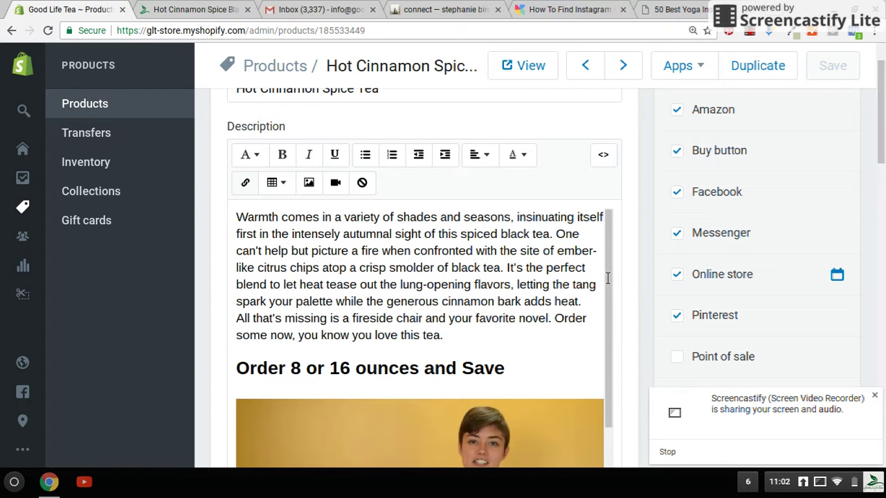
pyautogui.moveTo(610, 274); pyautogui.dragTo(614, 465)
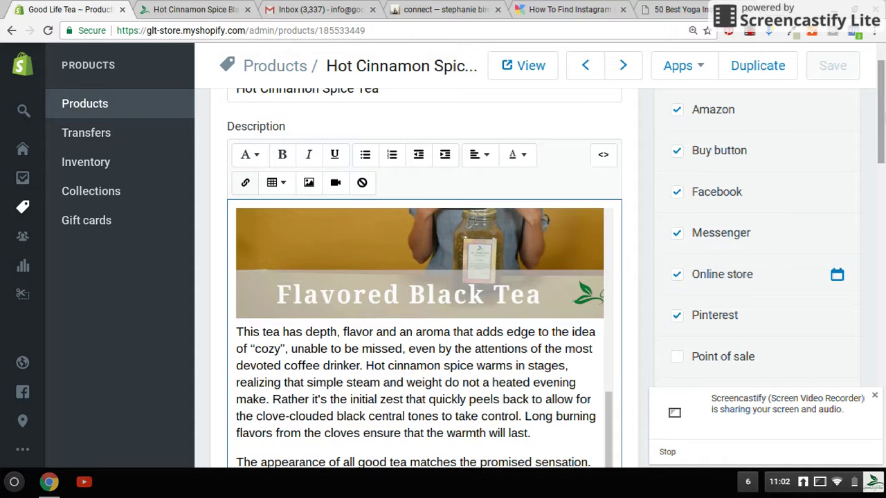
pyautogui.moveTo(884, 117); pyautogui.dragTo(358, 187)
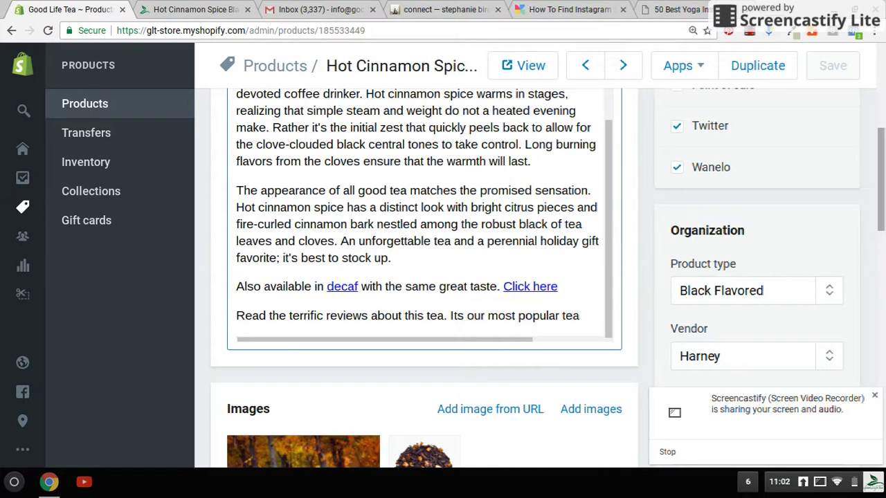
pyautogui.moveTo(881, 222); pyautogui.dragTo(882, 270)
pyautogui.moveTo(439, 251)
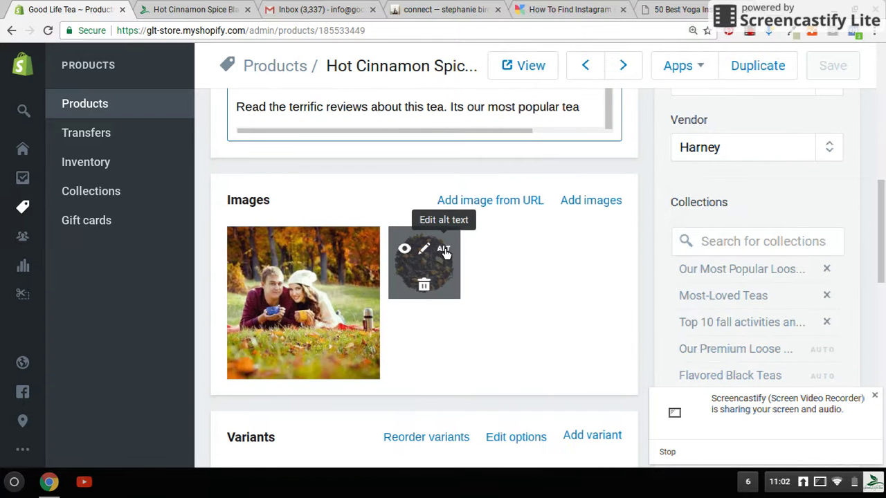
pyautogui.click(444, 251)
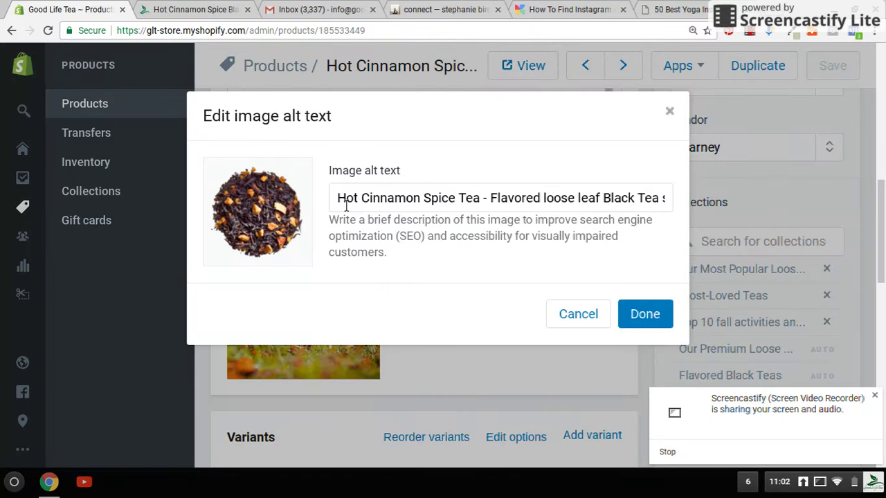
pyautogui.moveTo(483, 205); pyautogui.dragTo(680, 203)
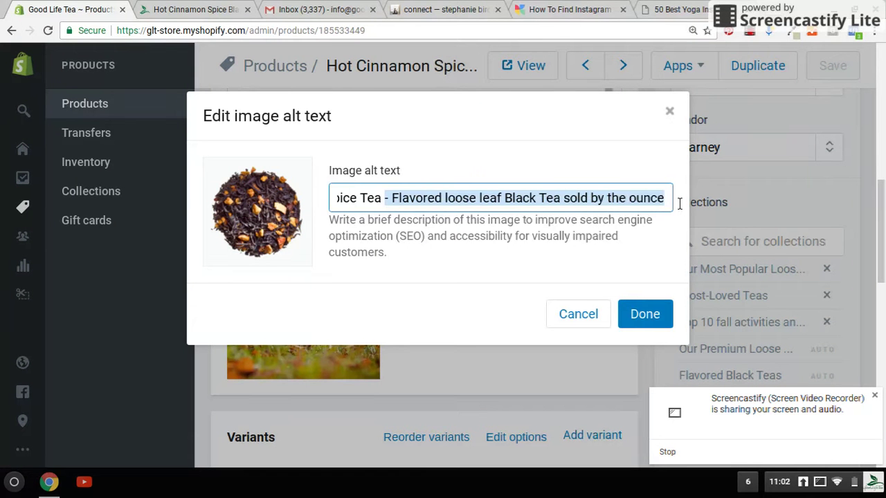
pyautogui.click(580, 316)
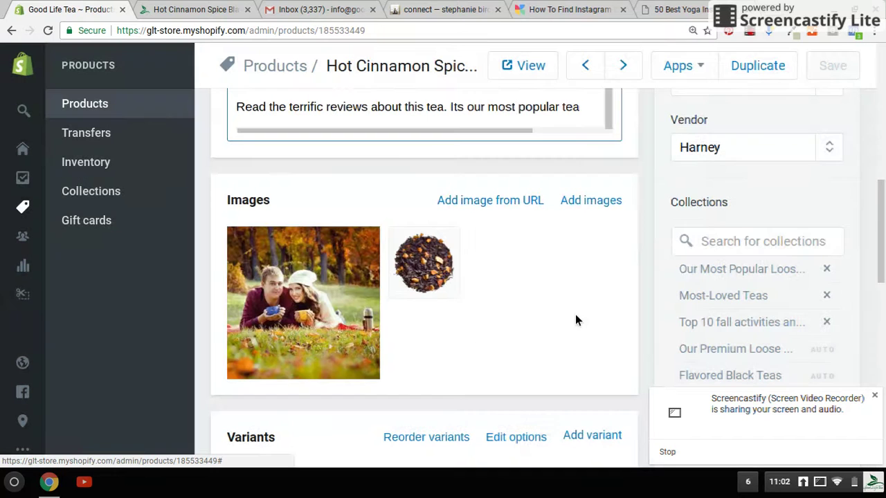
# - Check the URL handle reads 'hot-cinnamon-spice-tea-flavored-loose-leaf-black-tea' to its end
pyautogui.moveTo(882, 223); pyautogui.dragTo(884, 402)
pyautogui.scroll(2, 401, 187)
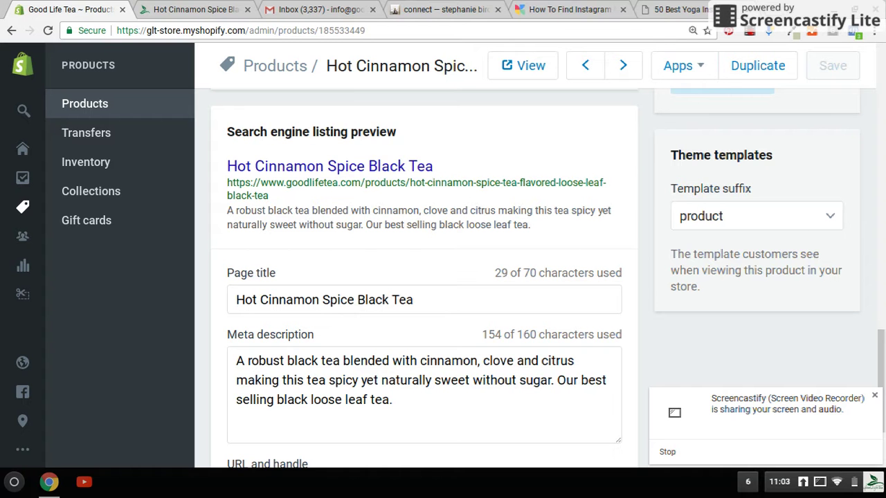
pyautogui.moveTo(882, 340); pyautogui.dragTo(882, 362)
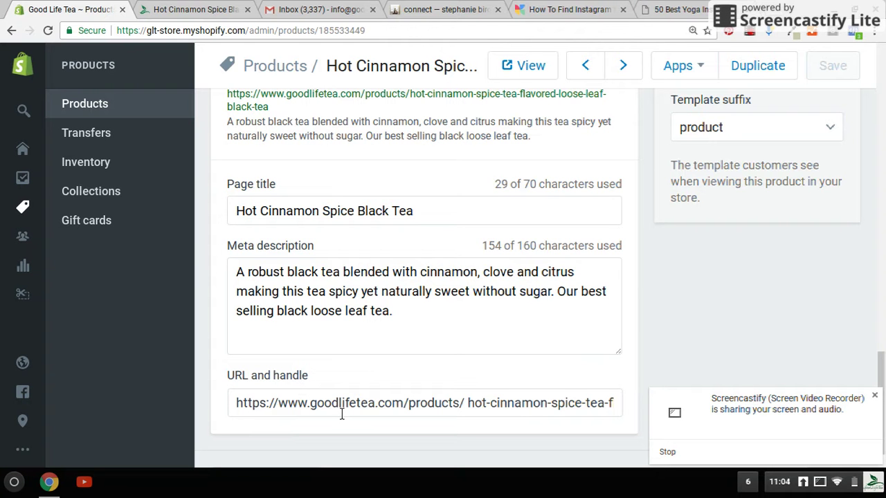
pyautogui.moveTo(333, 413); pyautogui.dragTo(480, 410)
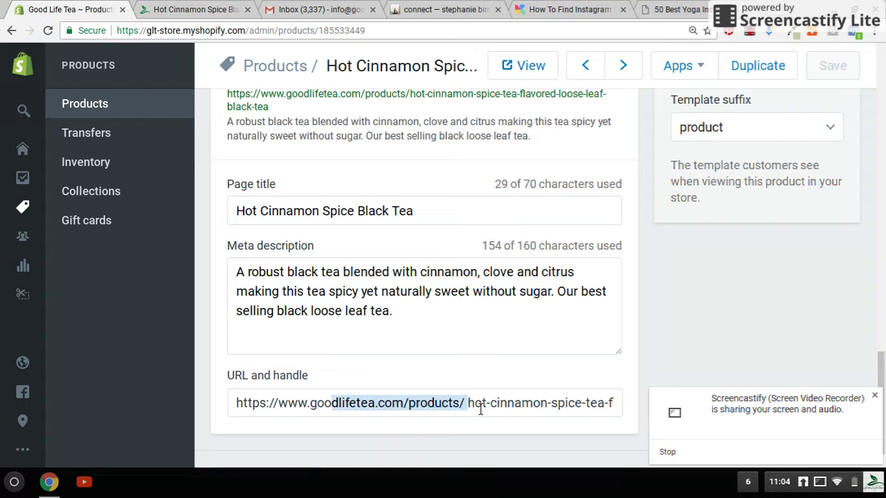
pyautogui.click(611, 411)
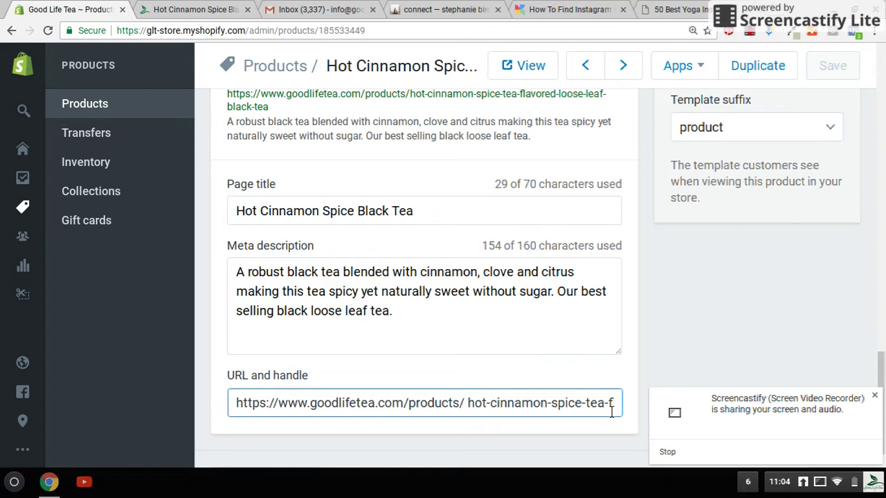
pyautogui.press('Right')
pyautogui.press('Right')
pyautogui.press('Right')
pyautogui.press('Right')
pyautogui.press('Right')
pyautogui.press('Right')
pyautogui.press('Right')
pyautogui.press('Right')
pyautogui.press('Right')
pyautogui.press('Right')
pyautogui.press('Right')
pyautogui.press('Right')
pyautogui.press('Right')
pyautogui.press('Right')
pyautogui.press('Right')
pyautogui.press('Right')
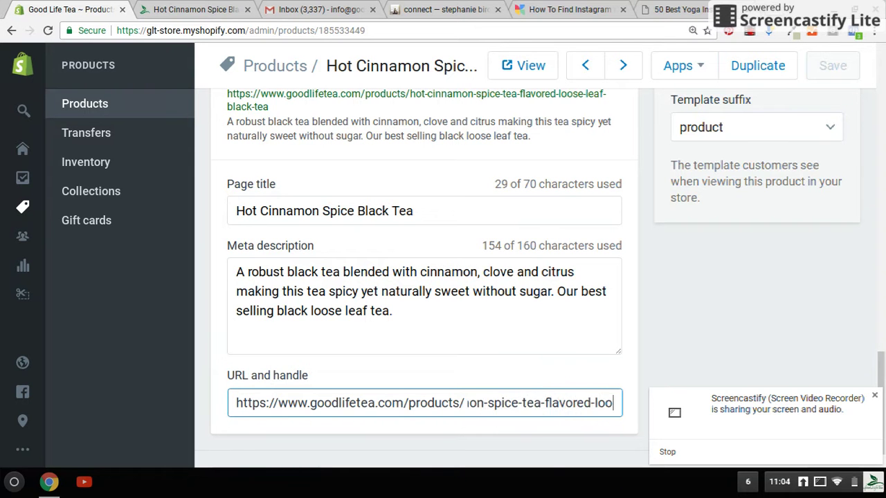
pyautogui.press('Right')
pyautogui.press('Right')
pyautogui.press('Right')
pyautogui.press('Right')
pyautogui.press('Right')
pyautogui.press('Right')
pyautogui.press('Right')
pyautogui.press('Right')
pyautogui.press('Right')
pyautogui.press('Right')
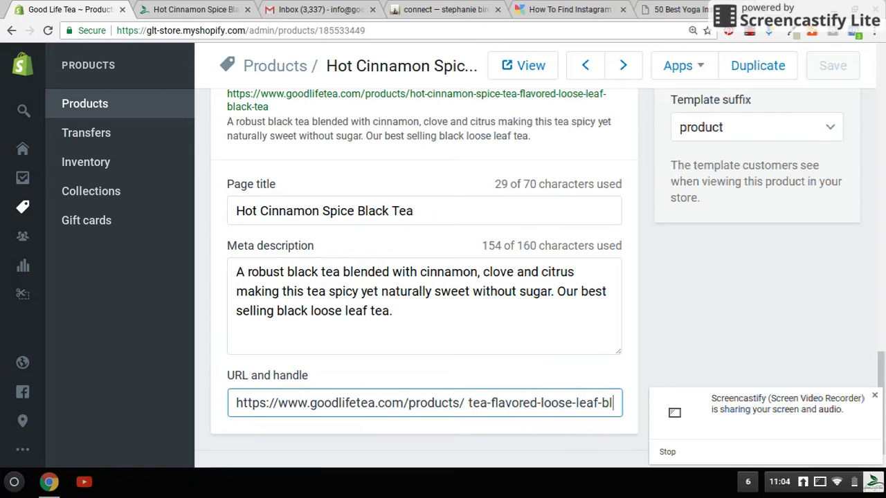
pyautogui.press('Right')
pyautogui.press('Right')
pyautogui.press('Right')
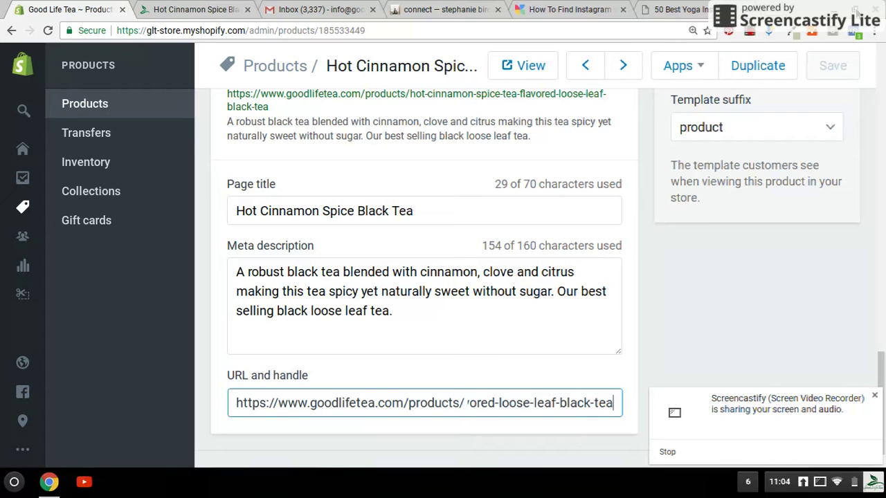
pyautogui.click(873, 33)
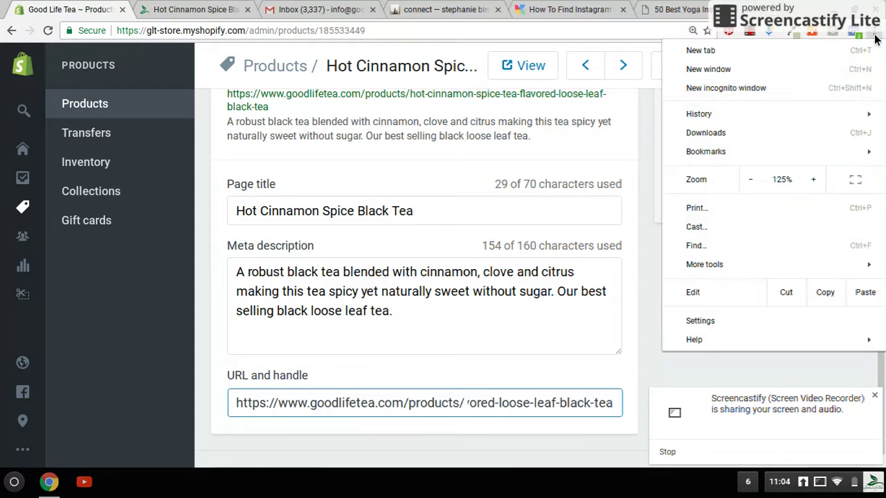
# - Search Google for 'hot cinnamon spice loose tea' in a new incognito window
pyautogui.click(766, 90)
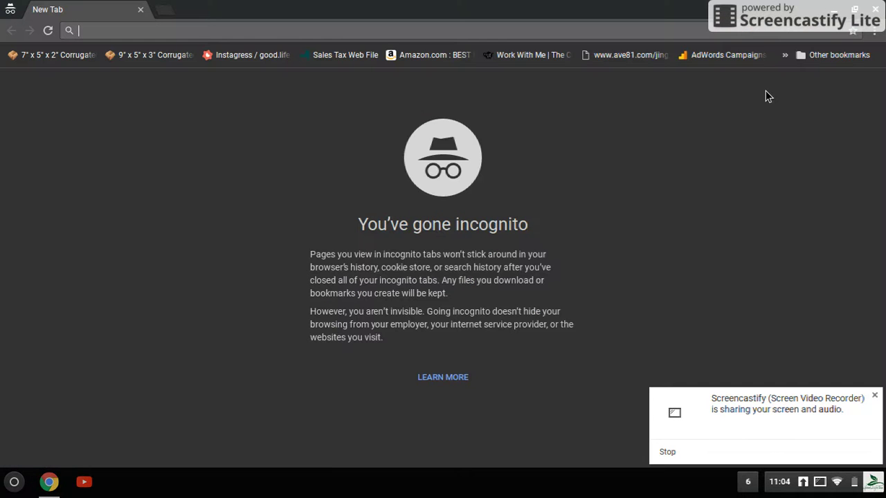
pyautogui.write('hot cinnamon spice loose tea')
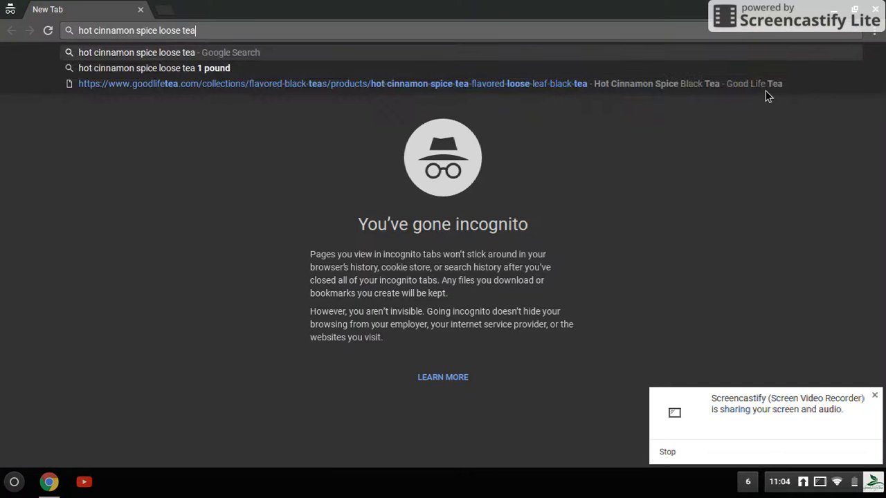
pyautogui.press('Return')
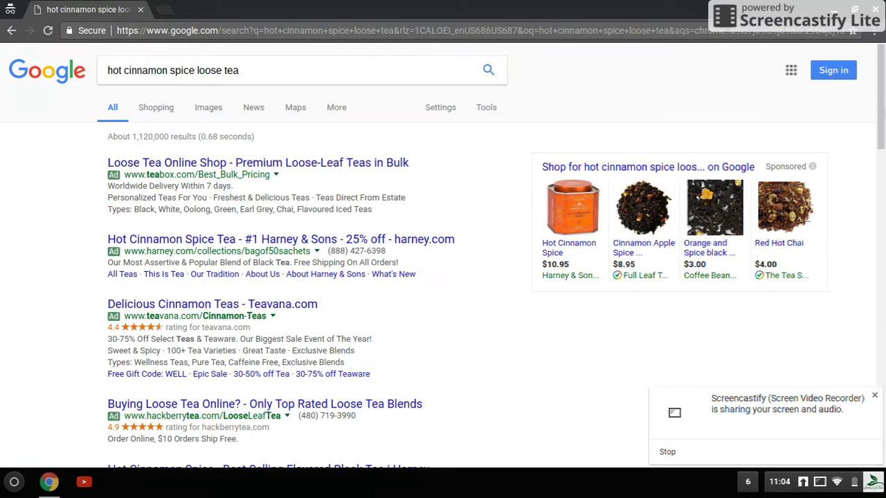
pyautogui.scroll(-10, 883, 314)
pyautogui.moveTo(883, 314); pyautogui.dragTo(880, 345)
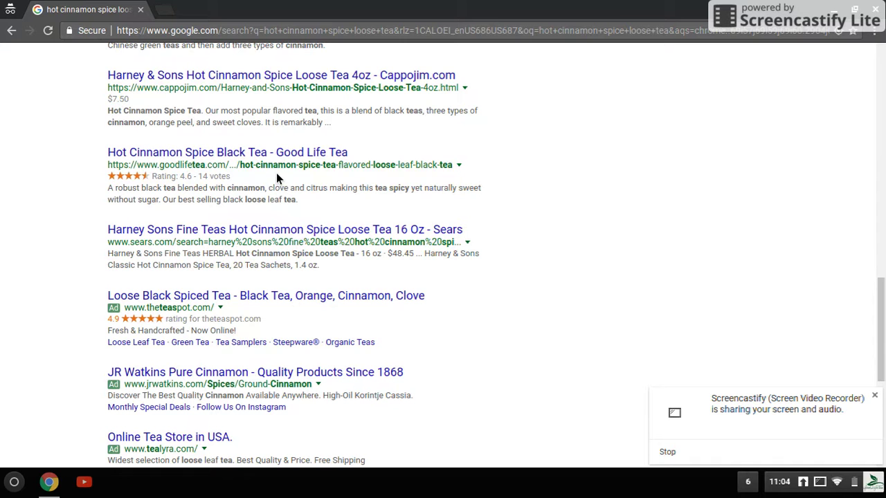
pyautogui.scroll(4, 842, 303)
pyautogui.scroll(3, 879, 206)
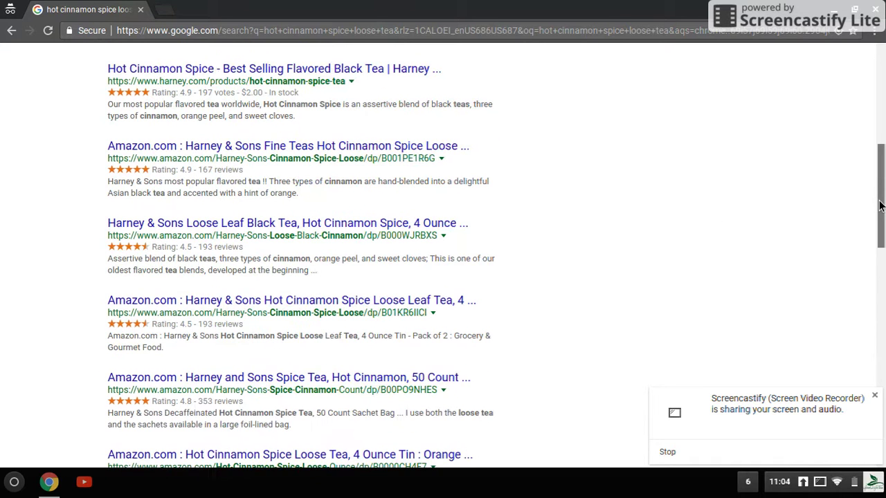
pyautogui.moveTo(880, 206); pyautogui.dragTo(865, 329)
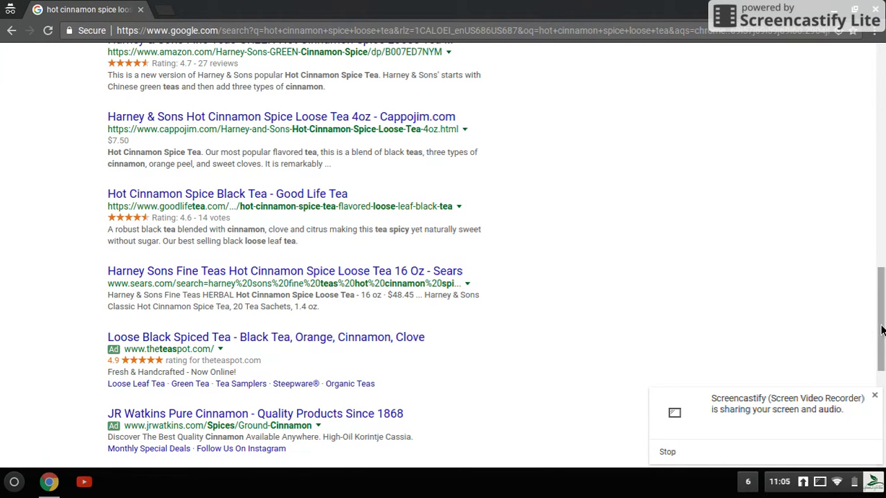
pyautogui.moveTo(878, 330); pyautogui.dragTo(877, 78)
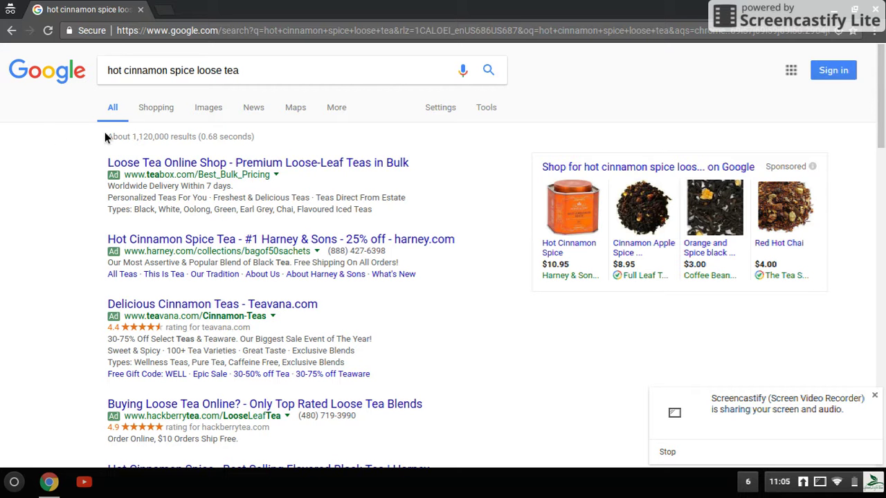
# - Remove 'loose' and search again for 'hot cinnamon spice tea'
pyautogui.click(205, 76)
pyautogui.doubleClick(206, 73)
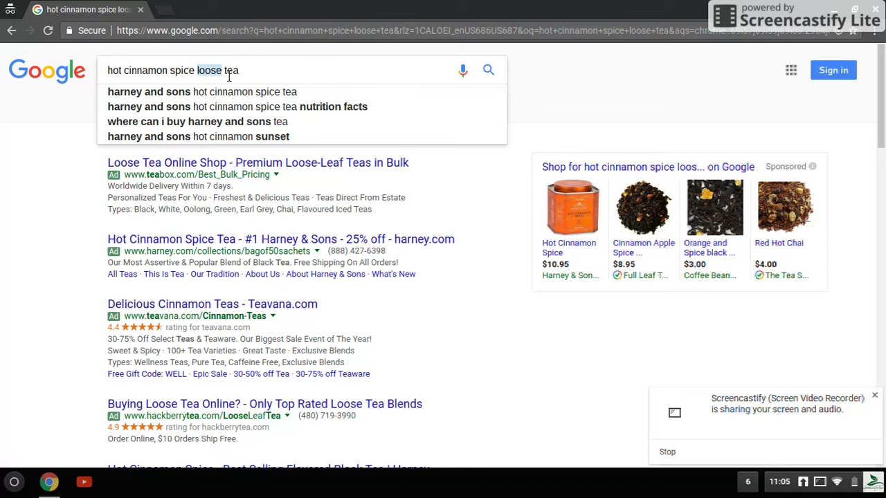
pyautogui.press('BackSpace')
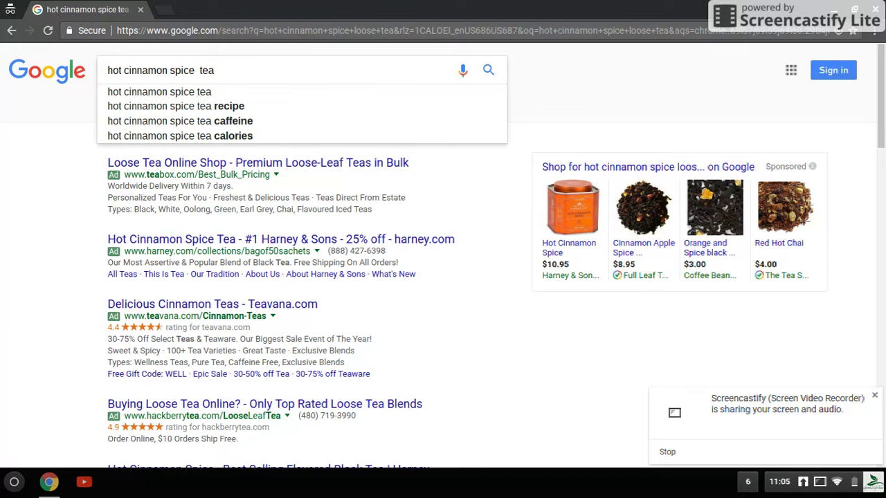
pyautogui.press('Return')
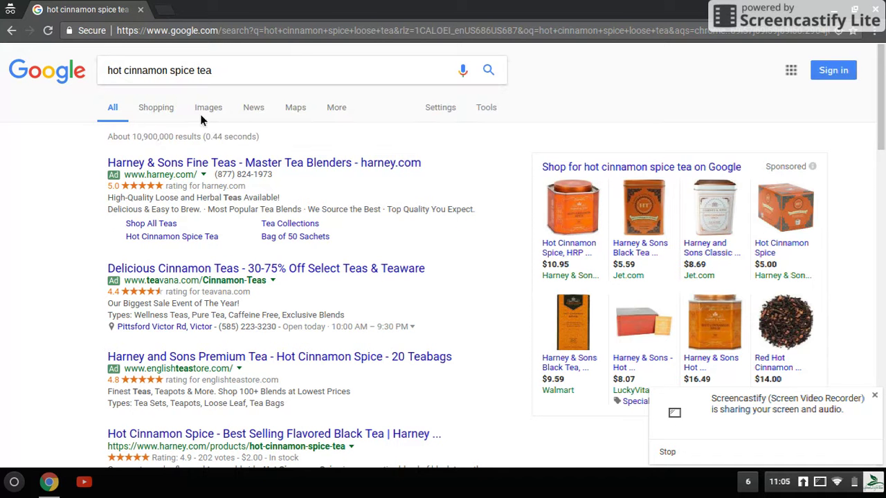